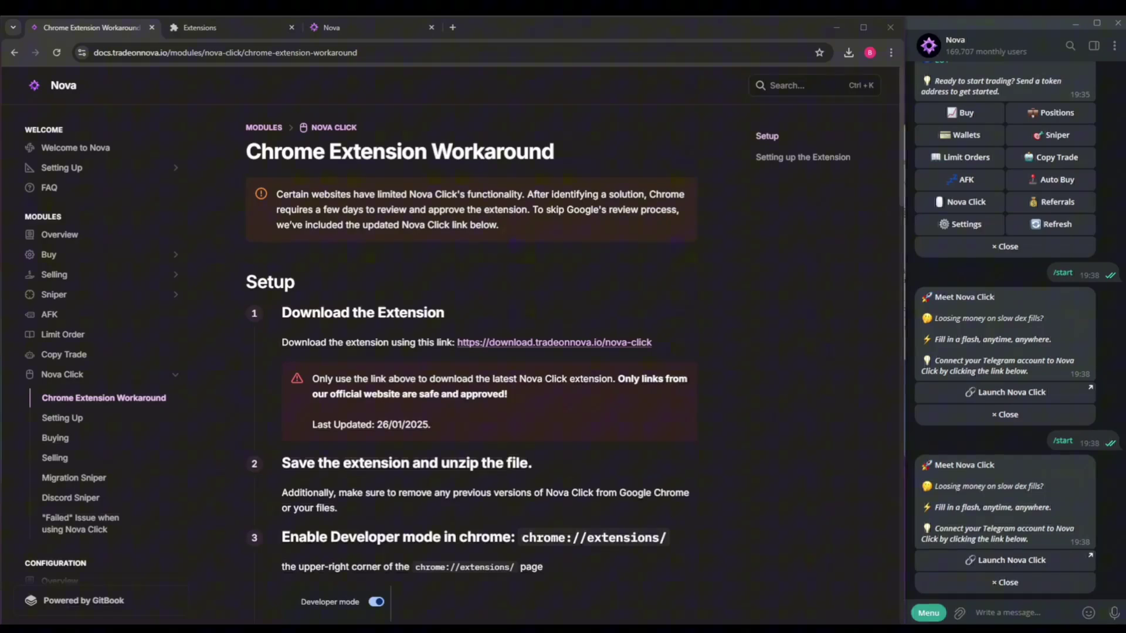
scroll(404, 400, down, 2)
scroll(374, 401, up, 2)
scroll(470, 351, down, 1)
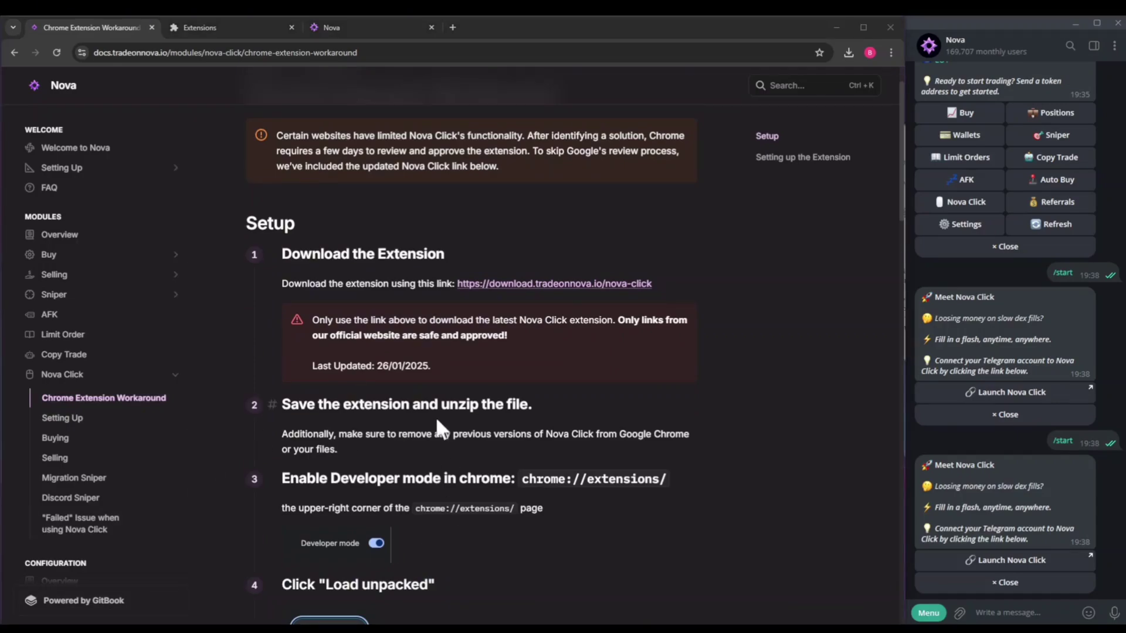
scroll(437, 423, down, 1)
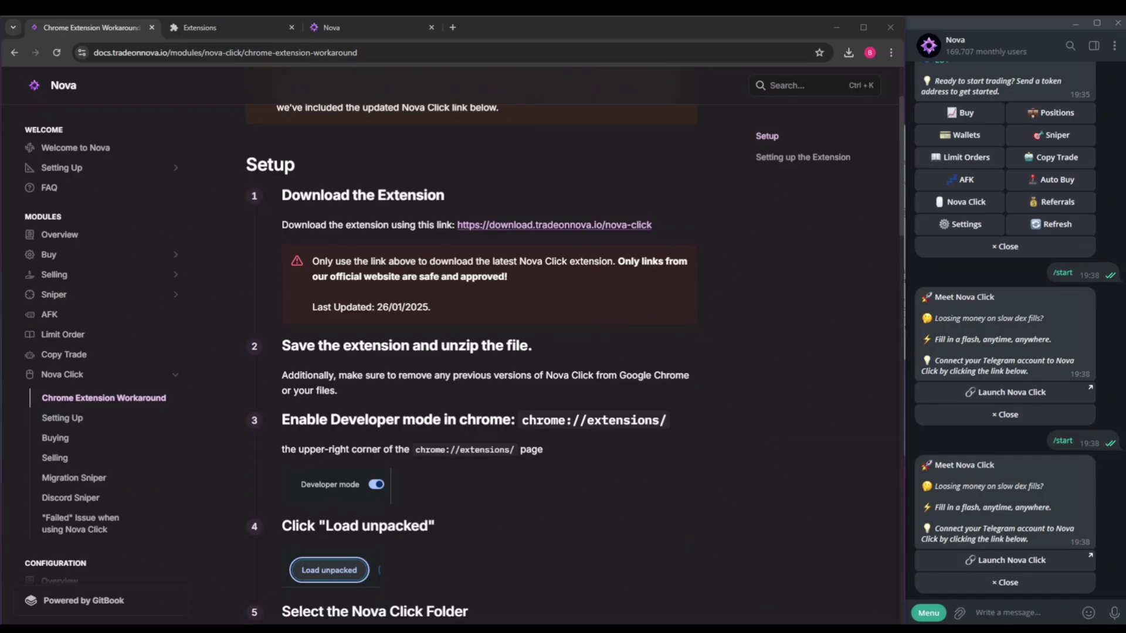
- Load the unpacked Nova Click folder on chrome://extensions with Developer mode kept on
click(238, 31)
click(213, 54)
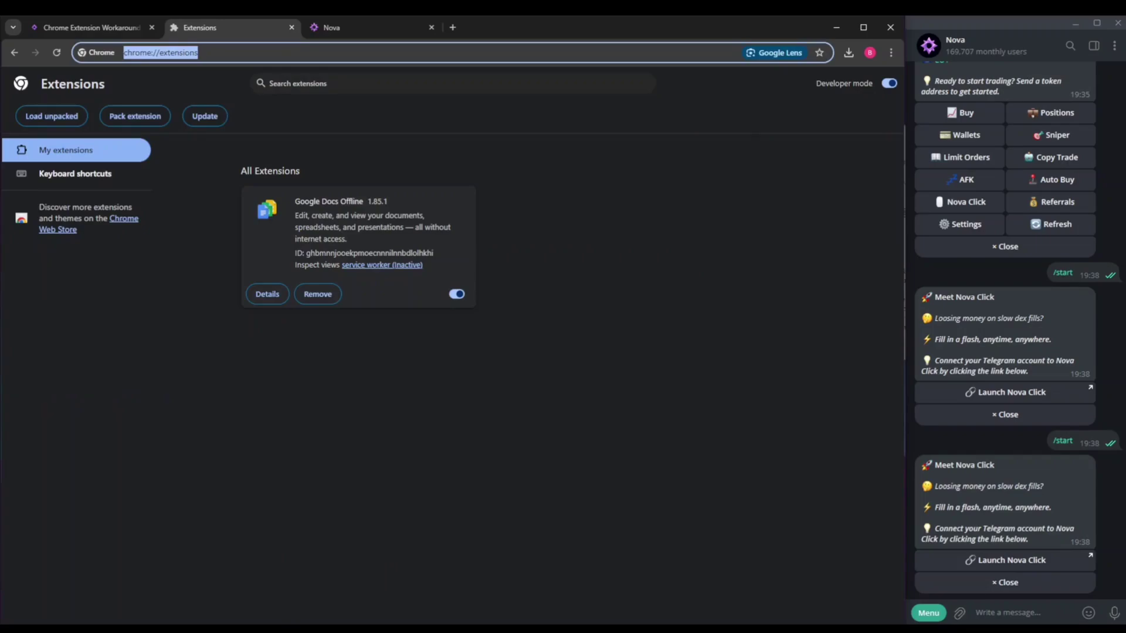
click(886, 89)
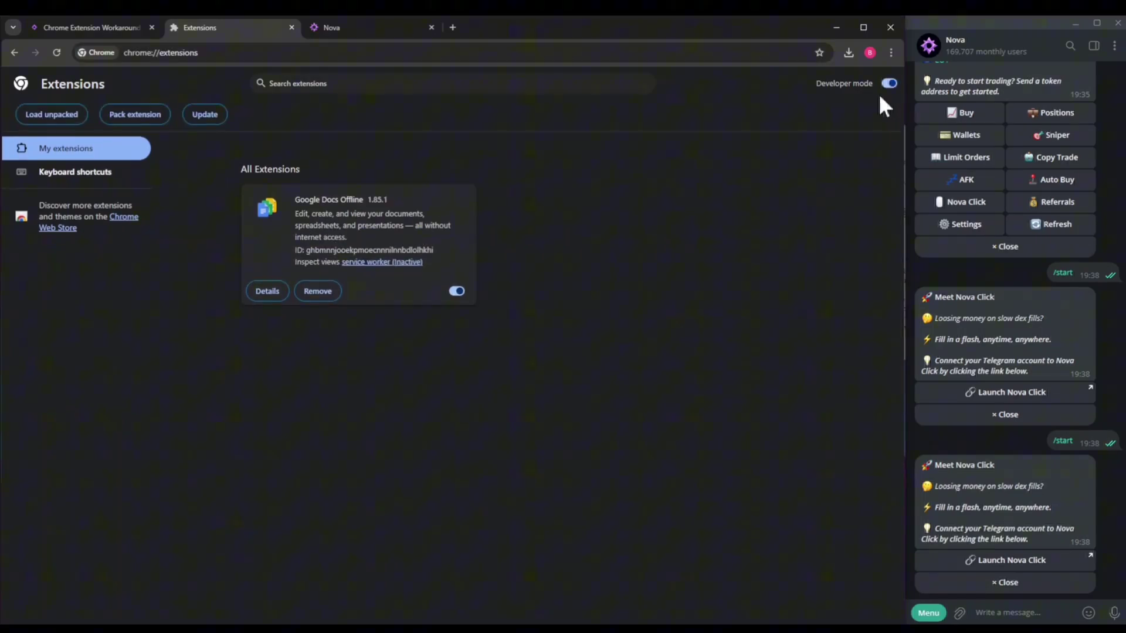
click(51, 116)
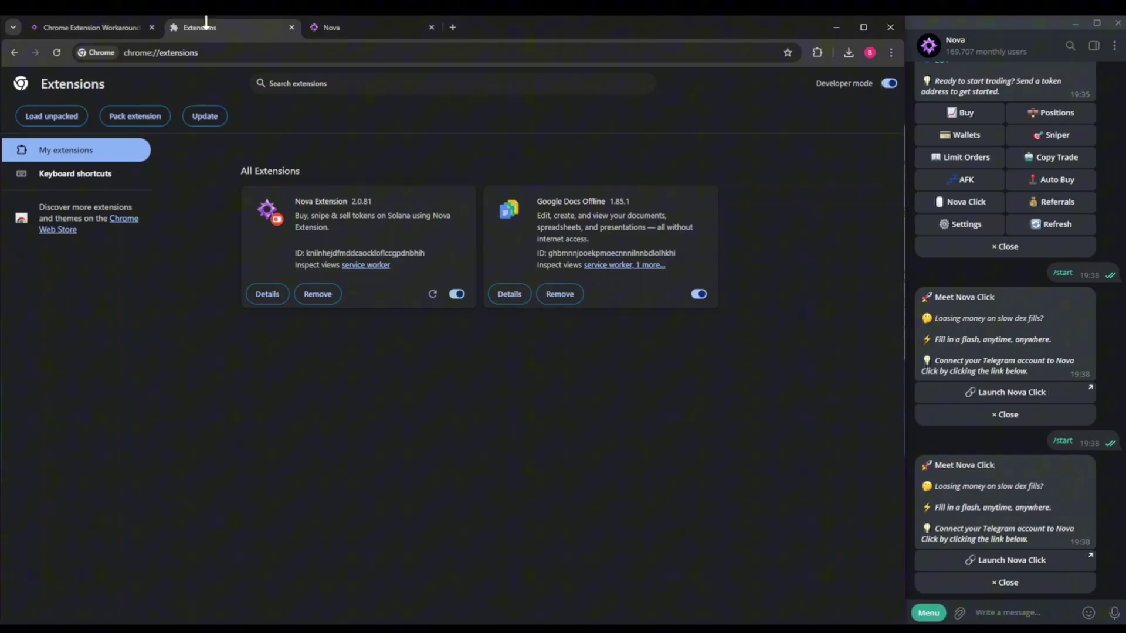
- Pin the Nova Extension to the toolbar from the puzzle menu and bring up its connect page
click(88, 28)
scroll(443, 402, down, 2)
scroll(235, 181, down, 2)
click(231, 28)
click(817, 52)
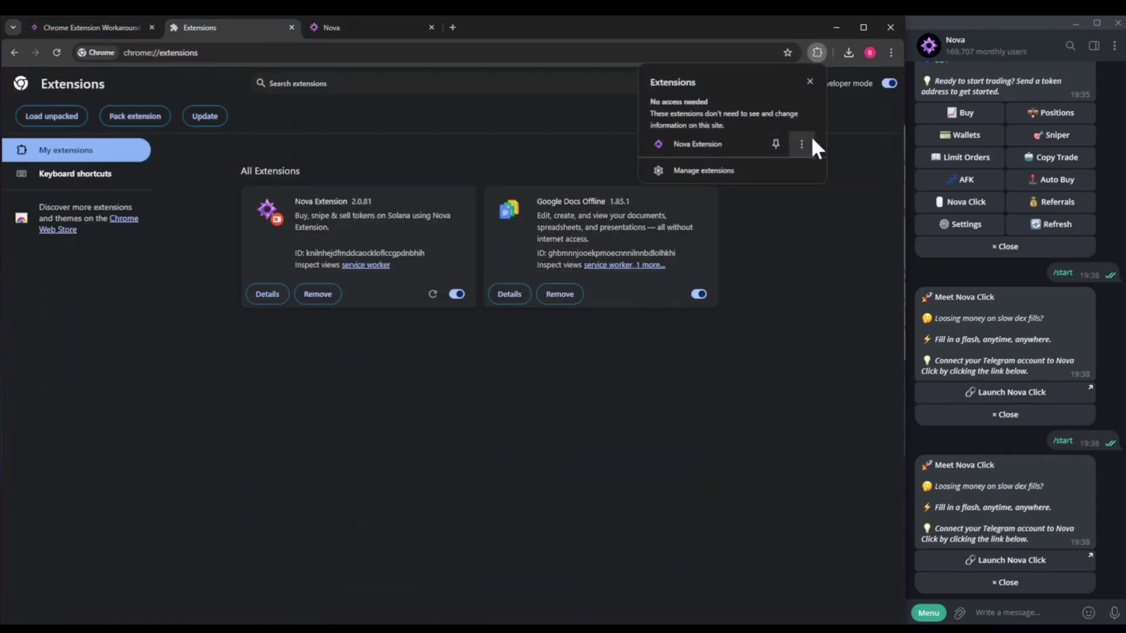
click(775, 143)
click(747, 333)
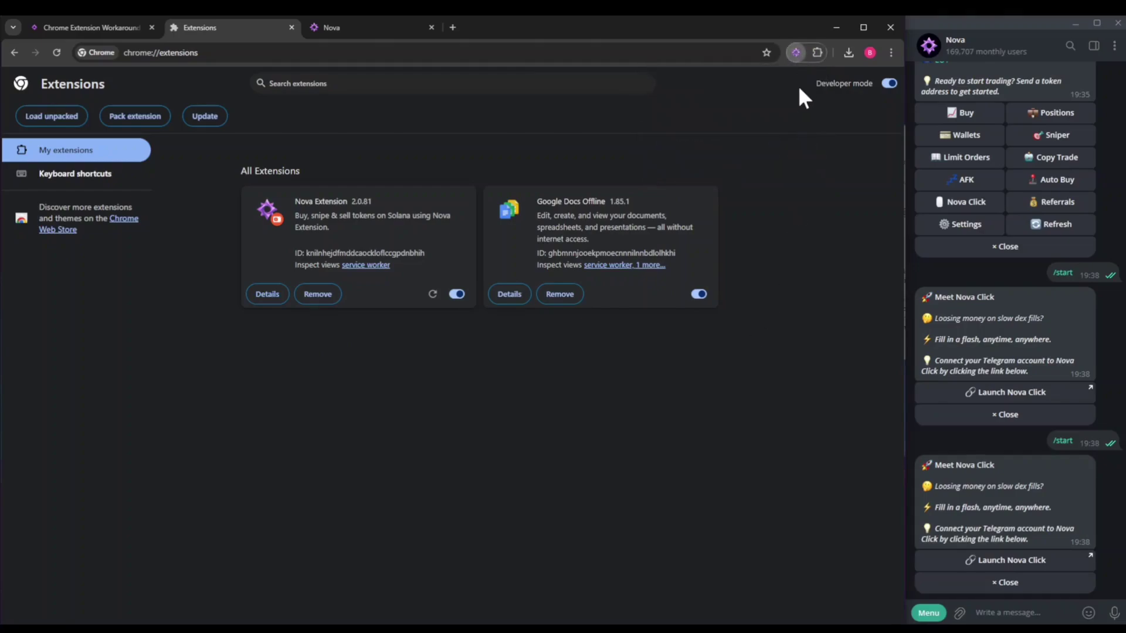
click(839, 182)
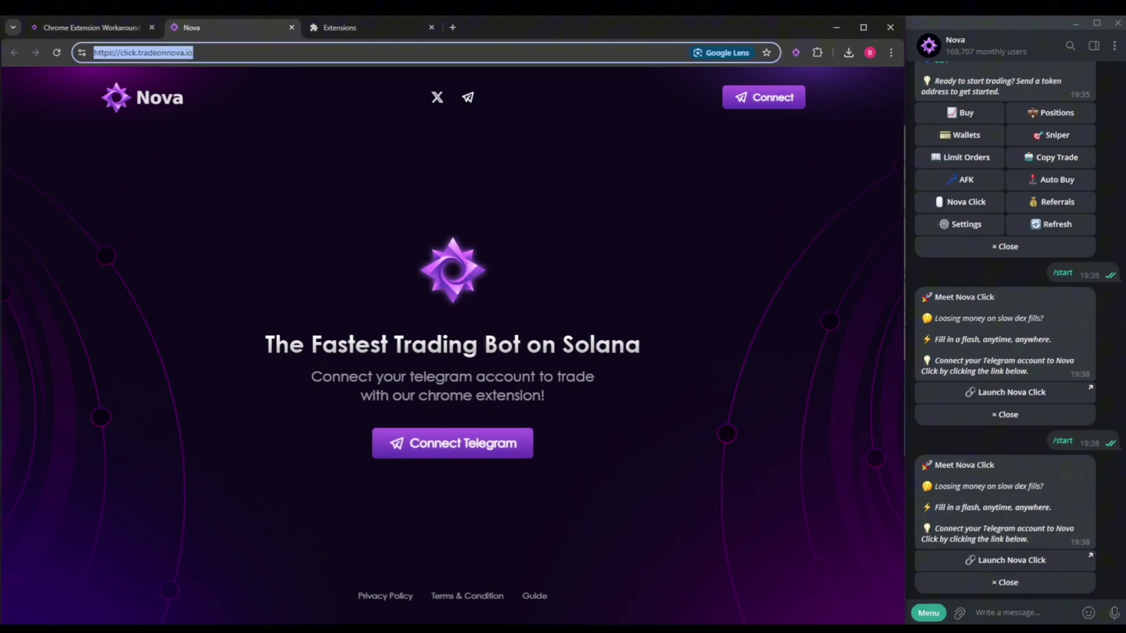
- Connect Telegram via Telegram Desktop, acknowledge the Success dialog, and head to neo.bullx.io
click(305, 201)
click(473, 447)
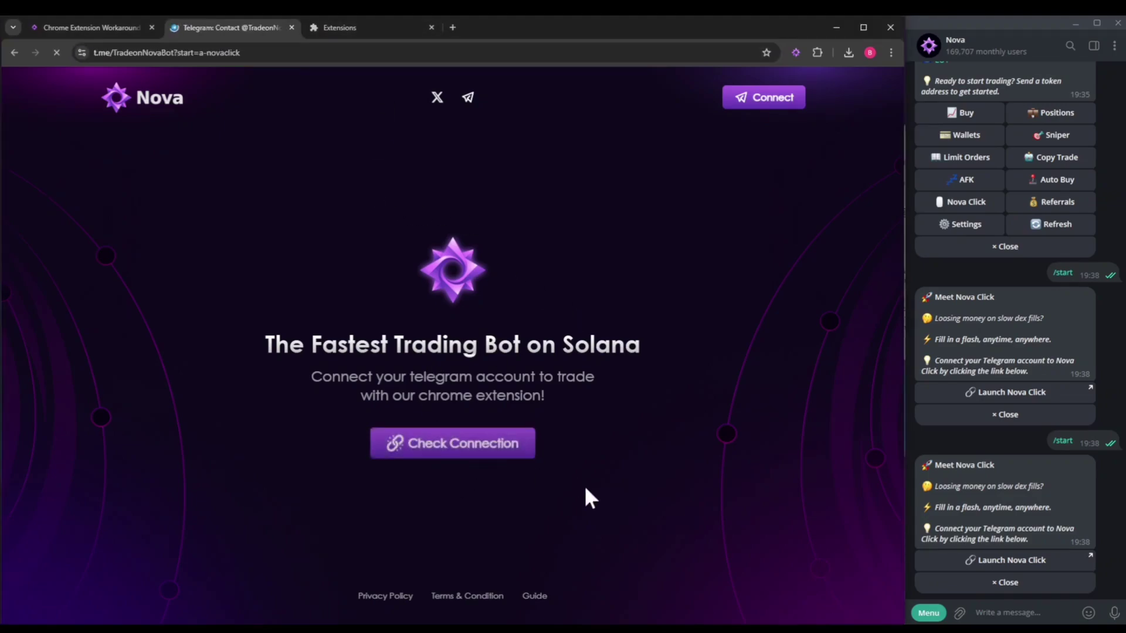
click(469, 159)
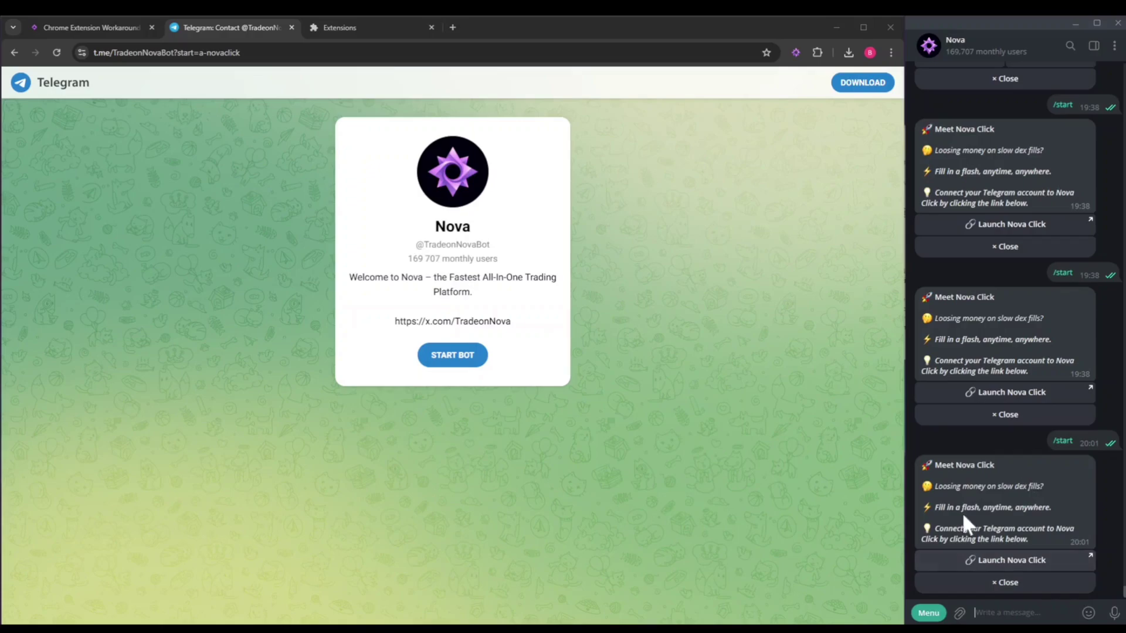
click(112, 32)
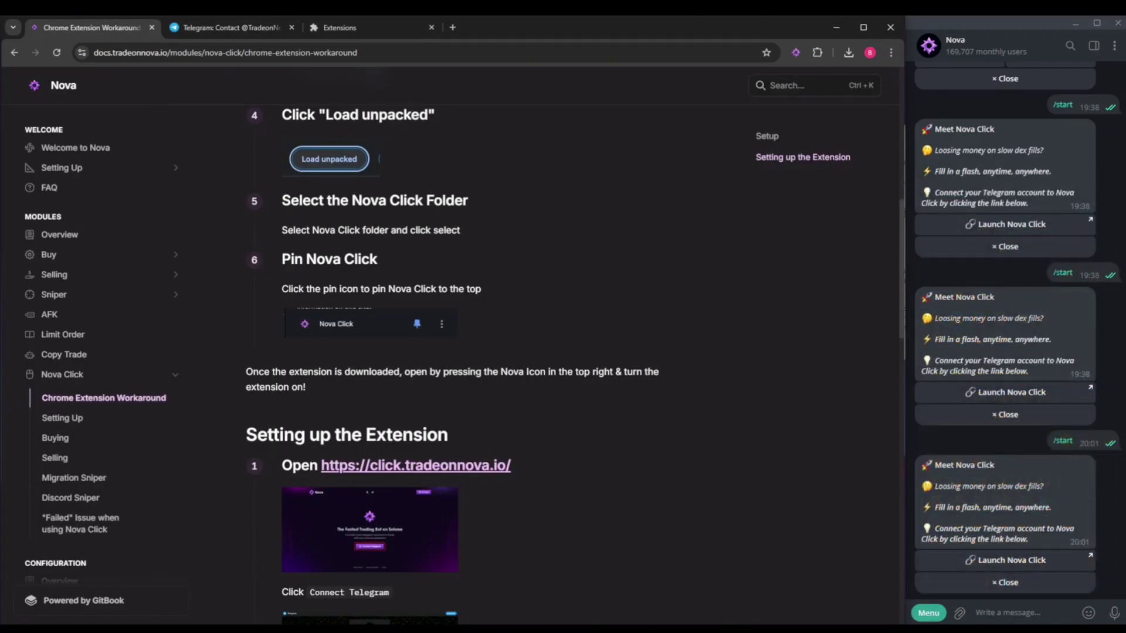
scroll(858, 312, down, 5)
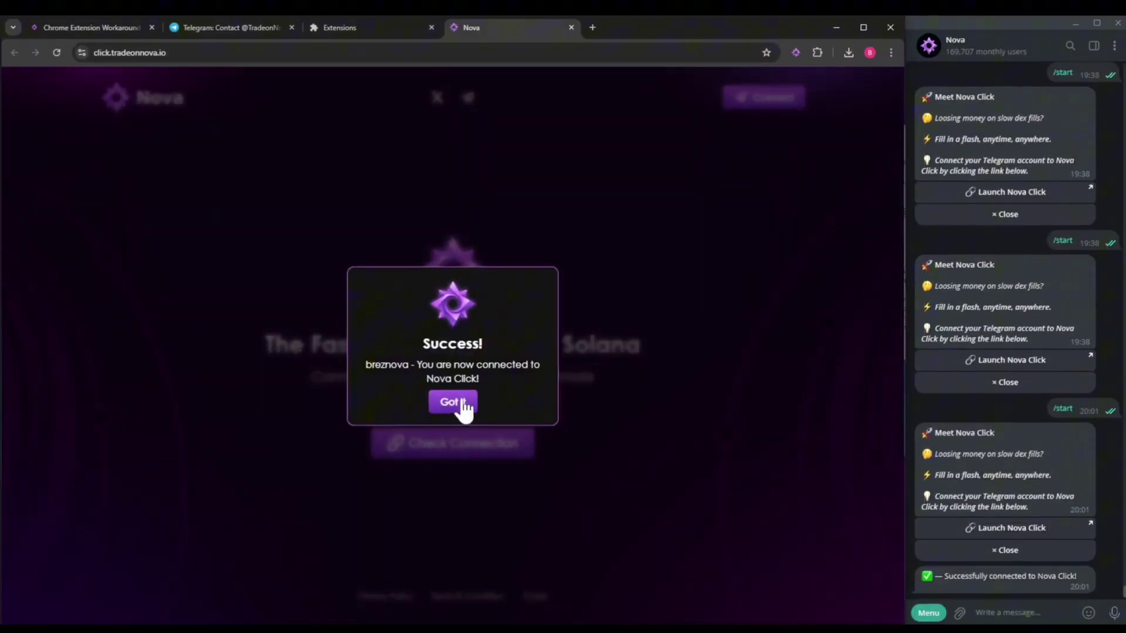
click(461, 403)
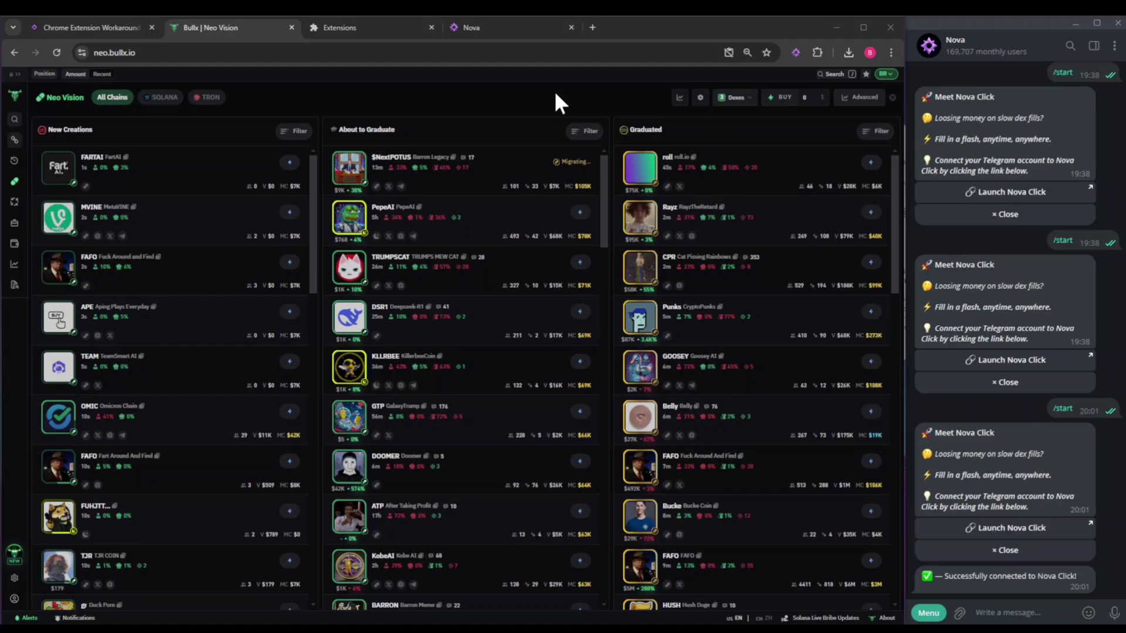
- Switch the pinned Nova extension to ENABLED so its preset buy and sell amounts appear
click(795, 52)
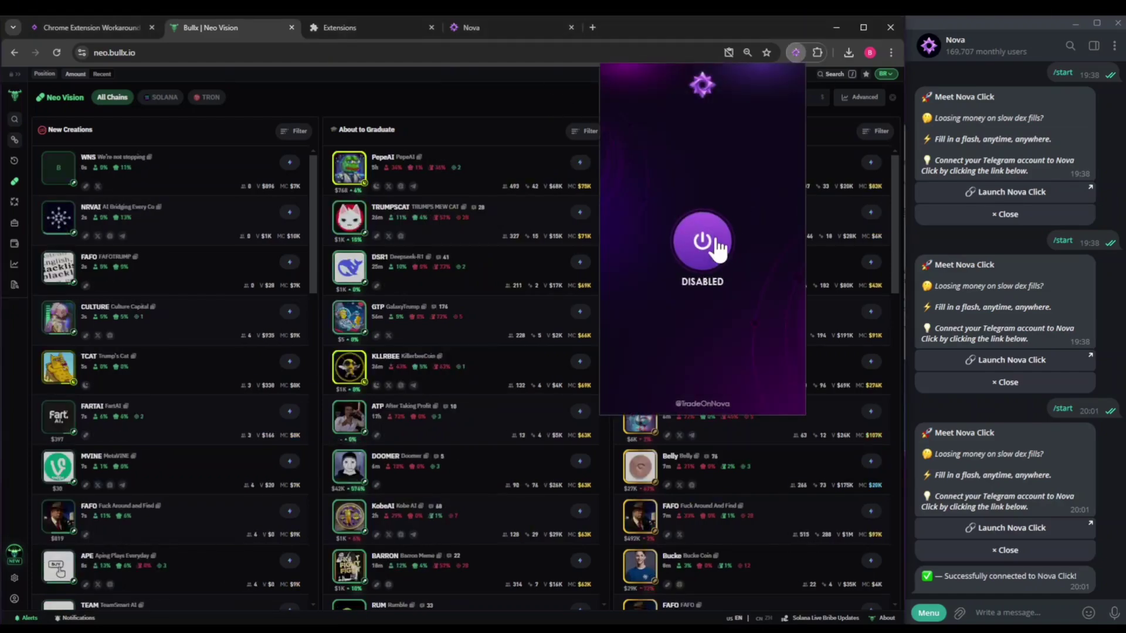
click(715, 246)
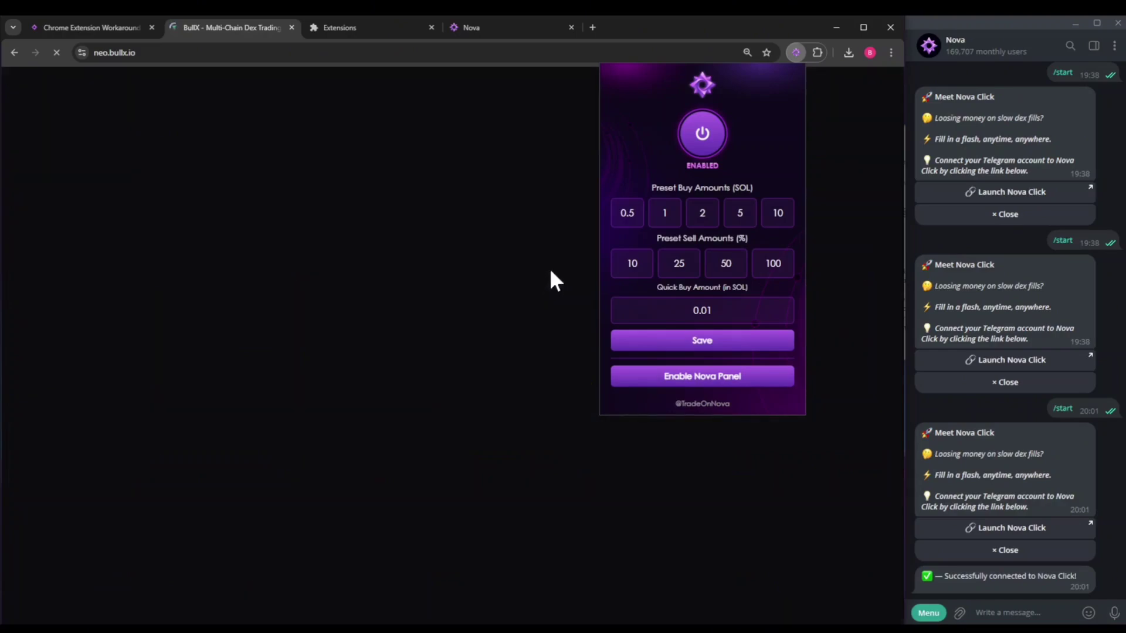